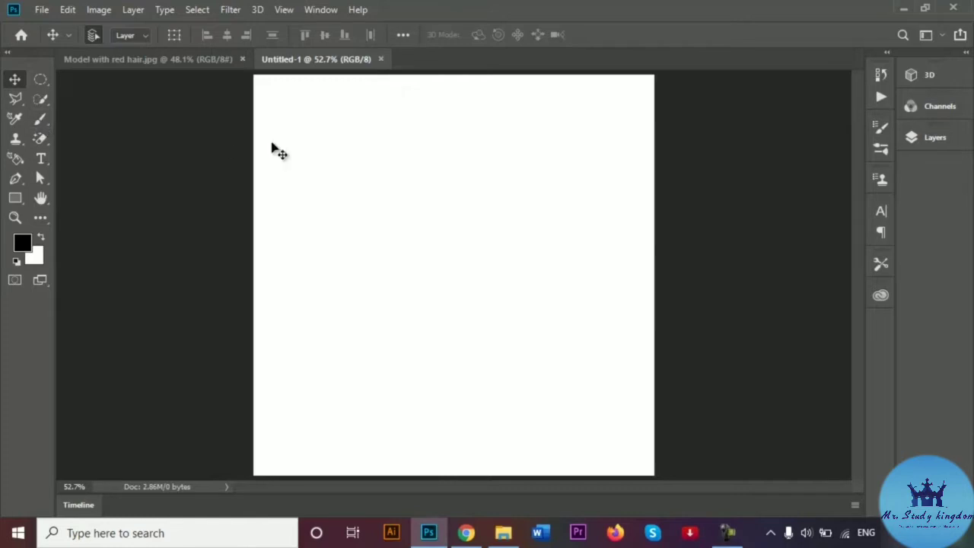
Set up the Brush tool with the hard round tip at 100 px and 100% hardness.
{"action": "left_click", "coordinate": [41, 121]}
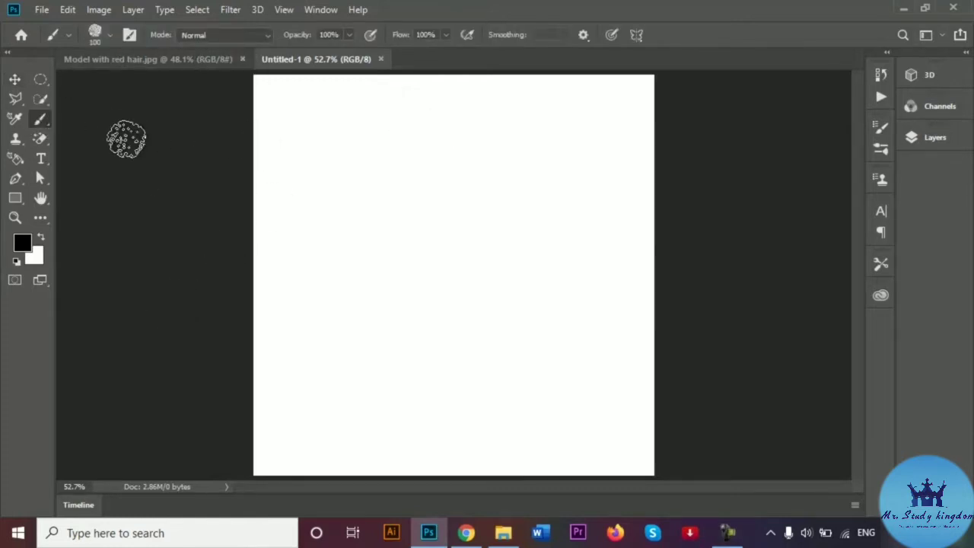
{"action": "left_click", "coordinate": [109, 35]}
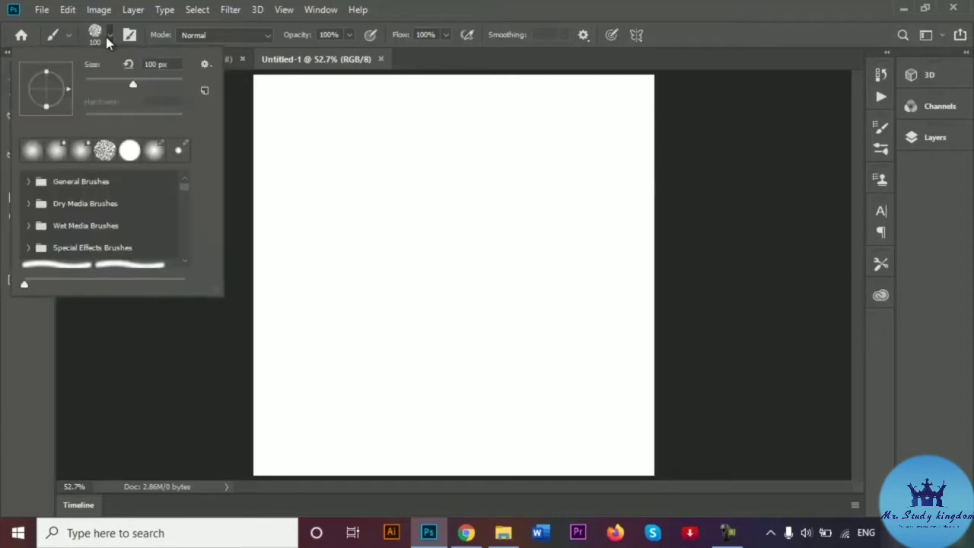
{"action": "left_click", "coordinate": [130, 150]}
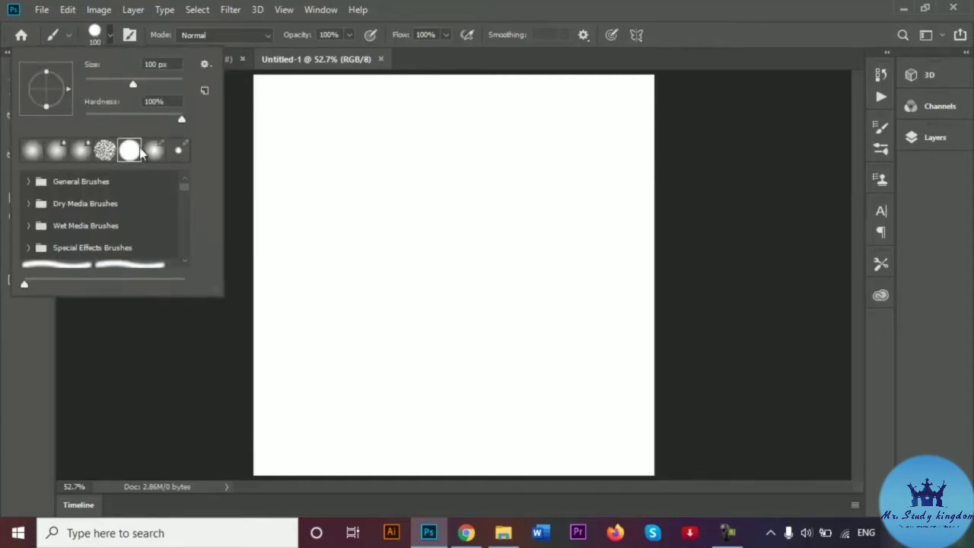
{"action": "left_click", "coordinate": [109, 35]}
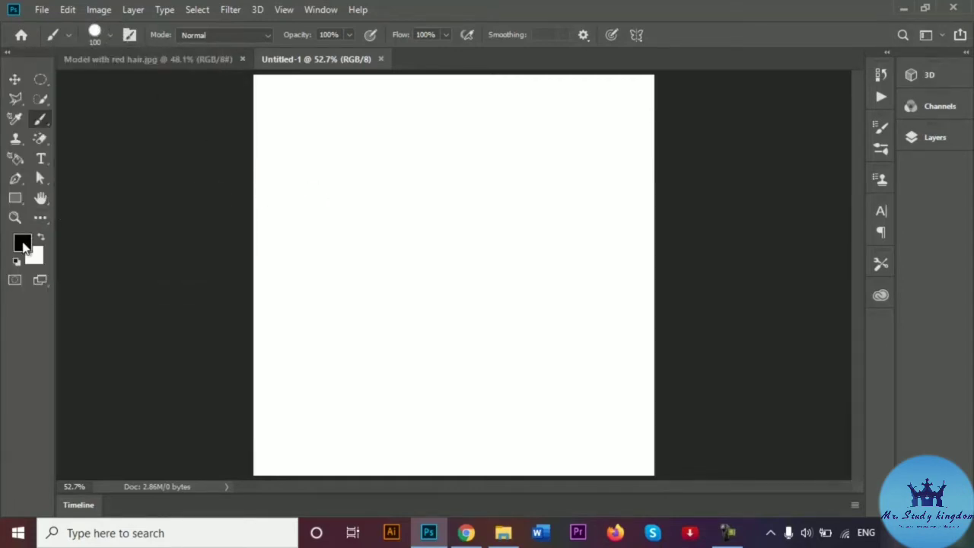
Paint a solid patch in red #e31818 across the upper half of the white canvas.
{"action": "left_click", "coordinate": [22, 245]}
{"action": "left_click_drag", "start_coordinate": [574, 317], "coordinate": [744, 157]}
{"action": "left_click", "coordinate": [916, 129]}
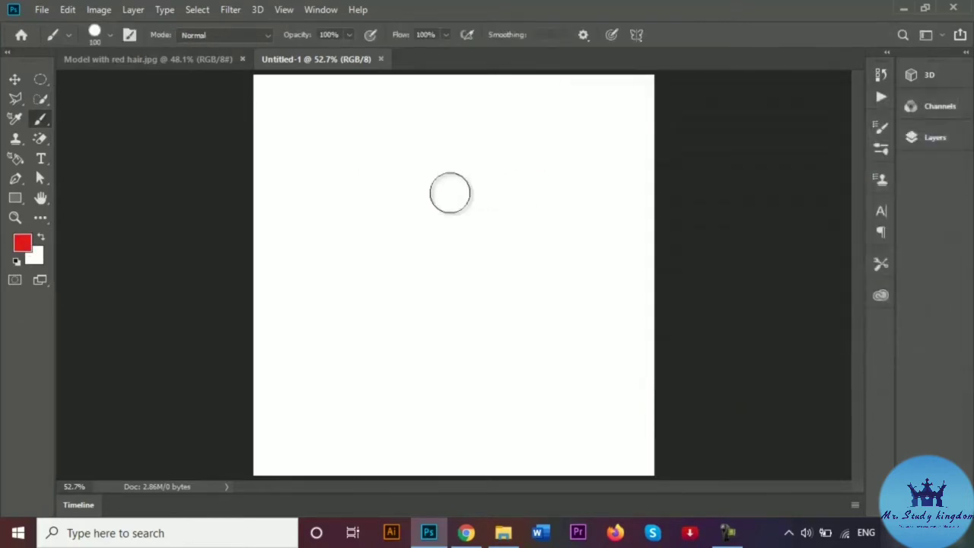
{"action": "mouse_move", "coordinate": [369, 193]}
{"action": "left_mouse_down"}
{"action": "mouse_move", "coordinate": [483, 161]}
{"action": "mouse_move", "coordinate": [328, 208]}
{"action": "mouse_move", "coordinate": [487, 177]}
{"action": "mouse_move", "coordinate": [509, 185]}
{"action": "mouse_move", "coordinate": [369, 209]}
{"action": "mouse_move", "coordinate": [482, 190]}
{"action": "mouse_move", "coordinate": [385, 212]}
{"action": "mouse_move", "coordinate": [346, 240]}
{"action": "mouse_move", "coordinate": [512, 221]}
{"action": "mouse_move", "coordinate": [385, 256]}
{"action": "left_mouse_up"}
Change the foreground color to bright orange and paint a patch overlapping the lower edge of the red one.
{"action": "left_click", "coordinate": [22, 242]}
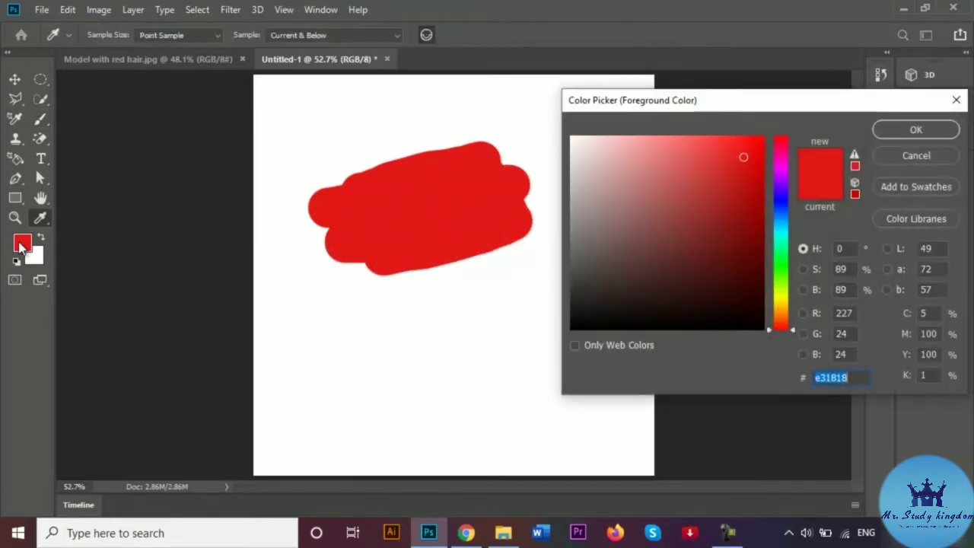
{"action": "left_click_drag", "start_coordinate": [793, 329], "coordinate": [797, 308]}
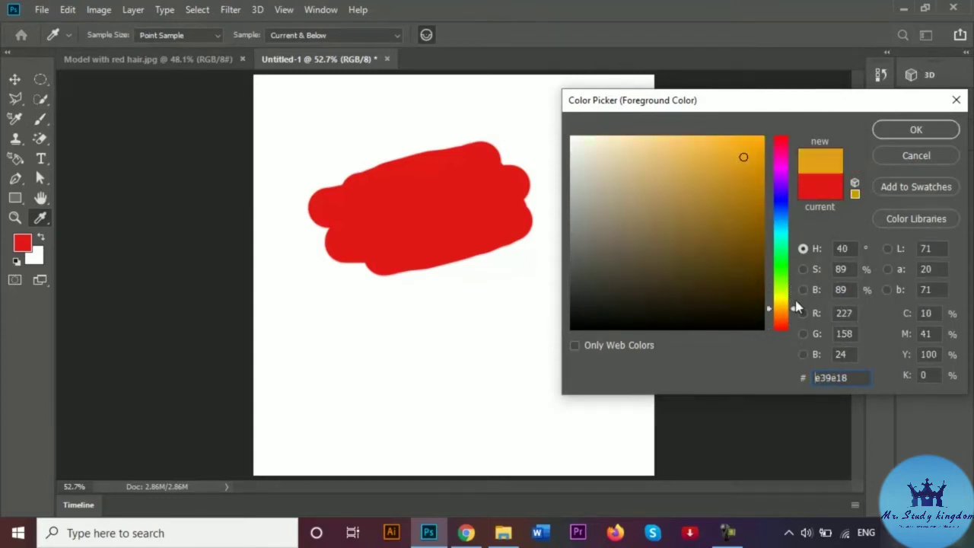
{"action": "left_click_drag", "start_coordinate": [744, 158], "coordinate": [760, 137]}
{"action": "left_click", "coordinate": [951, 130]}
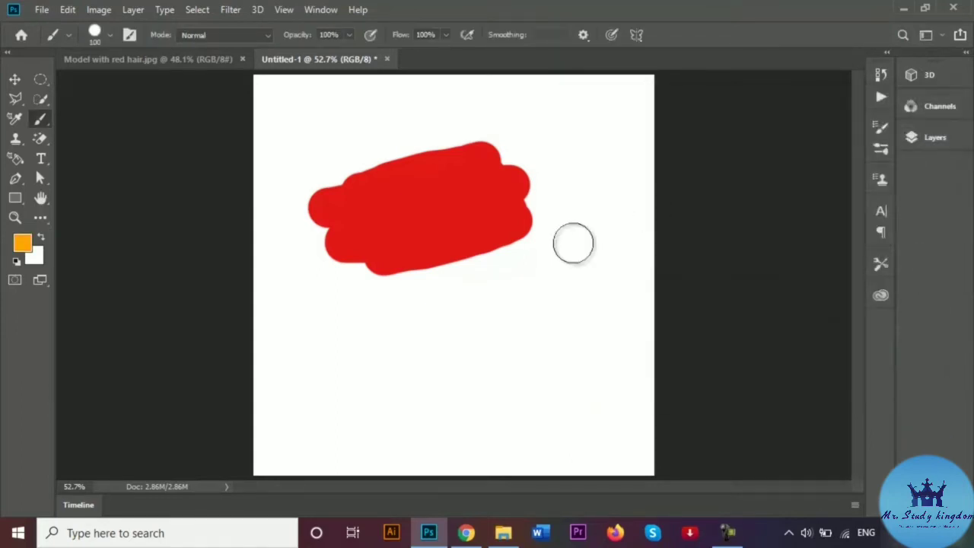
{"action": "mouse_move", "coordinate": [348, 296]}
{"action": "left_mouse_down"}
{"action": "mouse_move", "coordinate": [393, 269]}
{"action": "mouse_move", "coordinate": [499, 247]}
{"action": "mouse_move", "coordinate": [452, 276]}
{"action": "mouse_move", "coordinate": [524, 276]}
{"action": "mouse_move", "coordinate": [506, 294]}
{"action": "mouse_move", "coordinate": [388, 335]}
{"action": "left_mouse_up"}
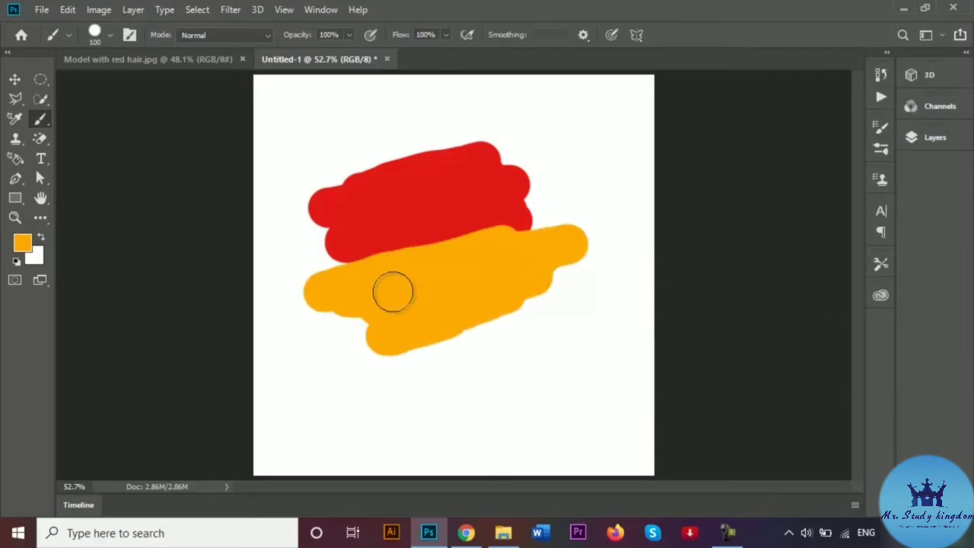
Blend the boundary between the red and orange patches with the Smudge tool at 43% strength.
{"action": "left_click", "coordinate": [15, 79]}
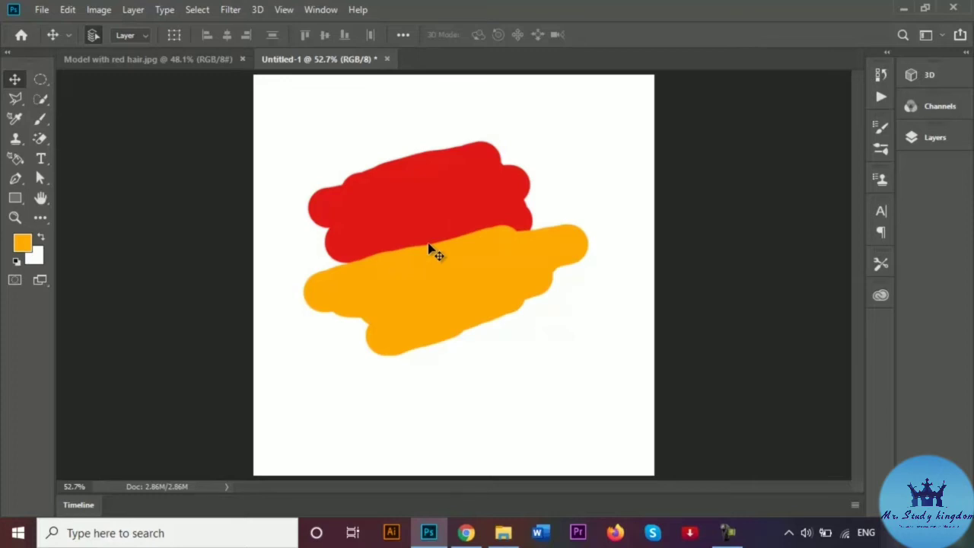
{"action": "left_click", "coordinate": [42, 219]}
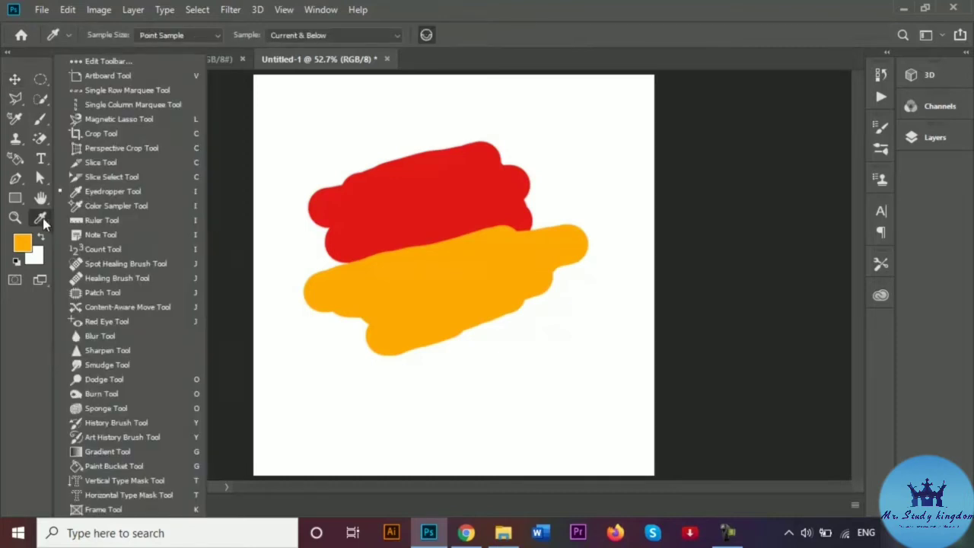
{"action": "left_click", "coordinate": [97, 367]}
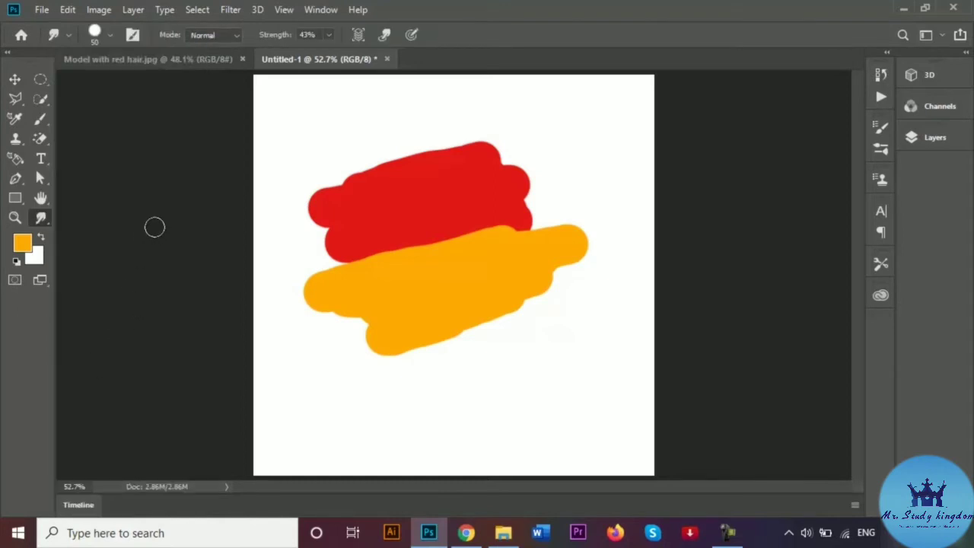
{"action": "mouse_move", "coordinate": [355, 267]}
{"action": "left_mouse_down"}
{"action": "mouse_move", "coordinate": [410, 256]}
{"action": "mouse_move", "coordinate": [512, 227]}
{"action": "mouse_move", "coordinate": [446, 238]}
{"action": "mouse_move", "coordinate": [438, 257]}
{"action": "mouse_move", "coordinate": [404, 258]}
{"action": "mouse_move", "coordinate": [391, 236]}
{"action": "mouse_move", "coordinate": [374, 243]}
{"action": "mouse_move", "coordinate": [372, 271]}
{"action": "mouse_move", "coordinate": [354, 255]}
{"action": "mouse_move", "coordinate": [382, 258]}
{"action": "mouse_move", "coordinate": [388, 270]}
{"action": "mouse_move", "coordinate": [416, 249]}
{"action": "mouse_move", "coordinate": [452, 272]}
{"action": "mouse_move", "coordinate": [469, 267]}
{"action": "mouse_move", "coordinate": [472, 239]}
{"action": "mouse_move", "coordinate": [493, 258]}
{"action": "mouse_move", "coordinate": [508, 253]}
{"action": "mouse_move", "coordinate": [516, 228]}
{"action": "mouse_move", "coordinate": [453, 230]}
{"action": "mouse_move", "coordinate": [453, 262]}
{"action": "mouse_move", "coordinate": [423, 238]}
{"action": "mouse_move", "coordinate": [426, 265]}
{"action": "mouse_move", "coordinate": [408, 269]}
{"action": "mouse_move", "coordinate": [395, 252]}
{"action": "mouse_move", "coordinate": [375, 276]}
{"action": "mouse_move", "coordinate": [355, 254]}
{"action": "mouse_move", "coordinate": [349, 299]}
{"action": "mouse_move", "coordinate": [377, 287]}
{"action": "mouse_move", "coordinate": [392, 255]}
{"action": "mouse_move", "coordinate": [476, 261]}
{"action": "mouse_move", "coordinate": [480, 230]}
{"action": "mouse_move", "coordinate": [497, 236]}
{"action": "mouse_move", "coordinate": [476, 261]}
{"action": "mouse_move", "coordinate": [499, 237]}
{"action": "mouse_move", "coordinate": [527, 233]}
{"action": "left_mouse_up"}
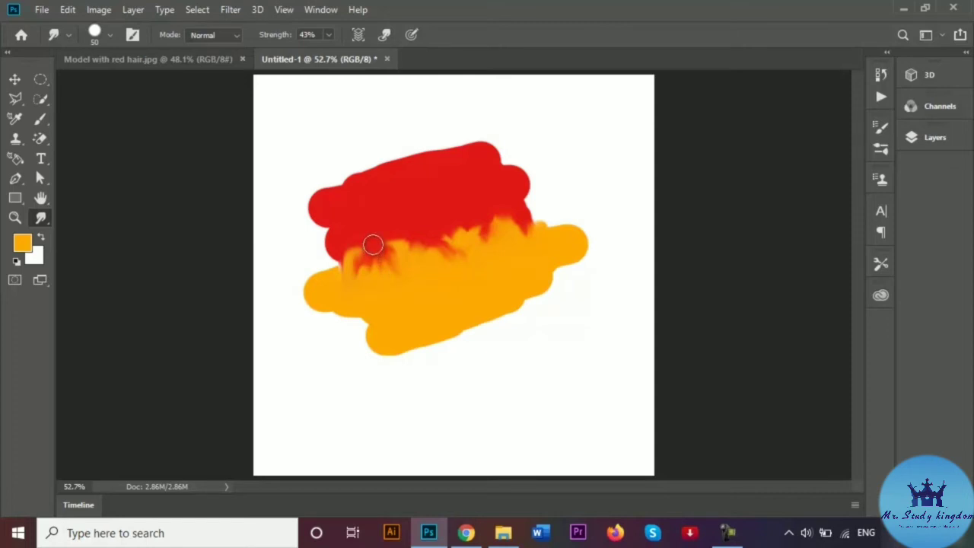
{"action": "left_click", "coordinate": [328, 35]}
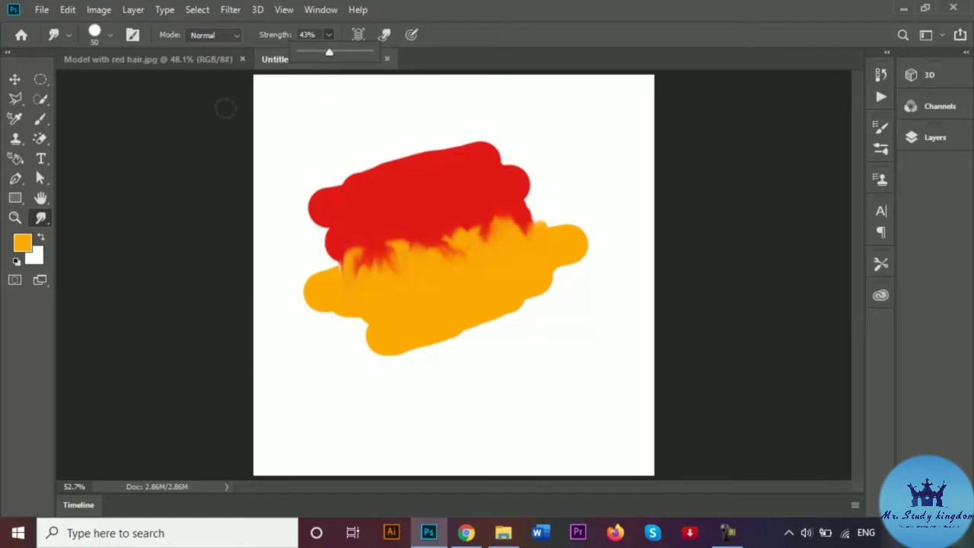
{"action": "left_click", "coordinate": [96, 35]}
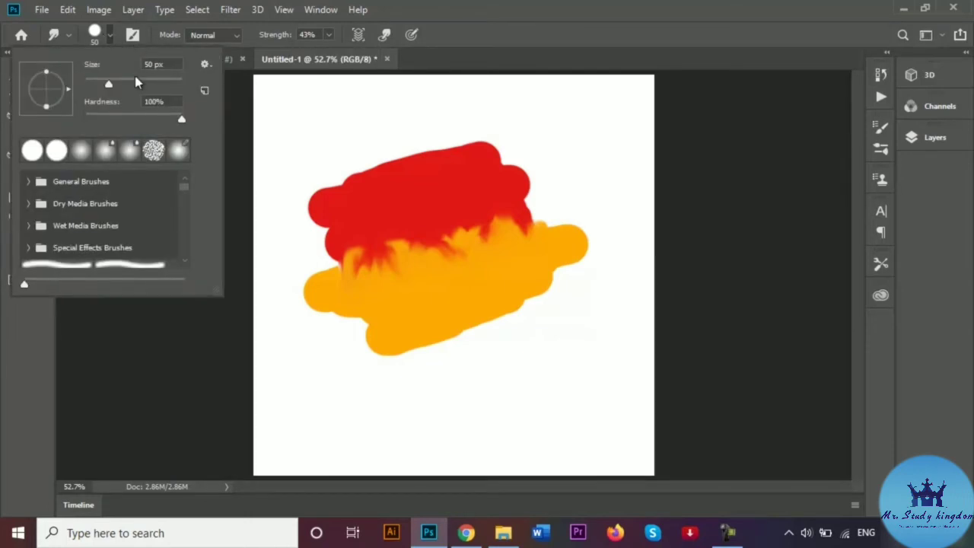
{"action": "left_click", "coordinate": [108, 35]}
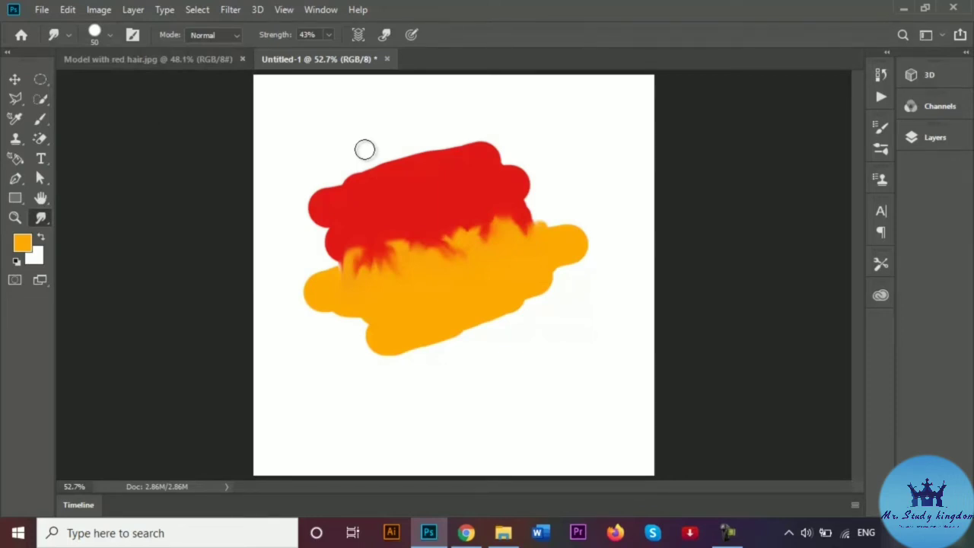
{"action": "left_click", "coordinate": [328, 35]}
{"action": "left_click", "coordinate": [310, 33]}
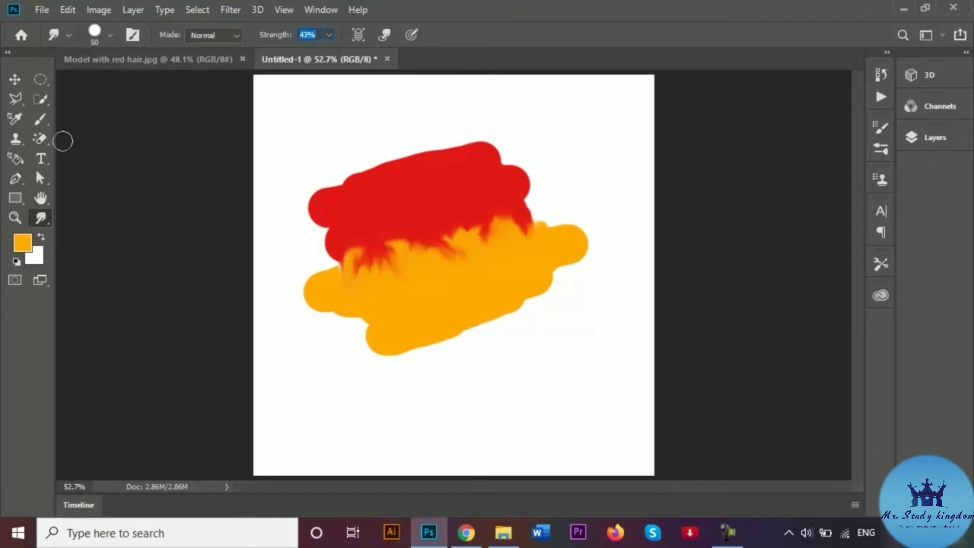
Switch to the Model with red hair.jpg document and set the smudge brush size to 26 px.
{"action": "left_click", "coordinate": [108, 65]}
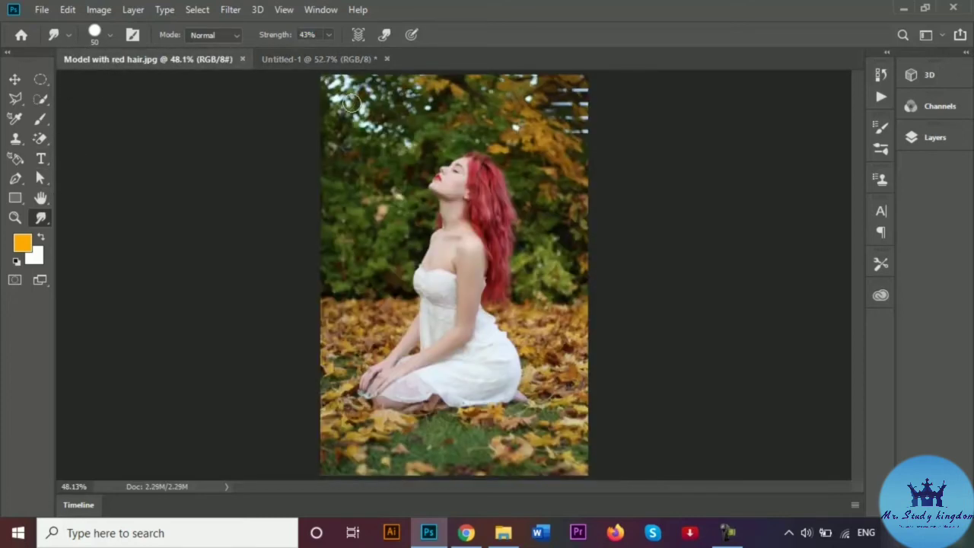
{"action": "left_click", "coordinate": [727, 534]}
{"action": "left_click", "coordinate": [727, 533]}
{"action": "left_click", "coordinate": [328, 35]}
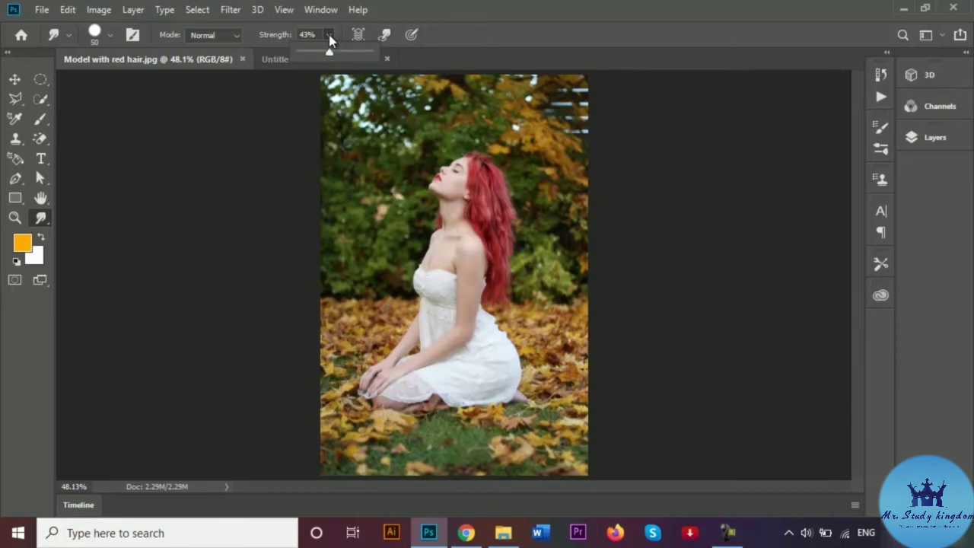
{"action": "left_click", "coordinate": [110, 35]}
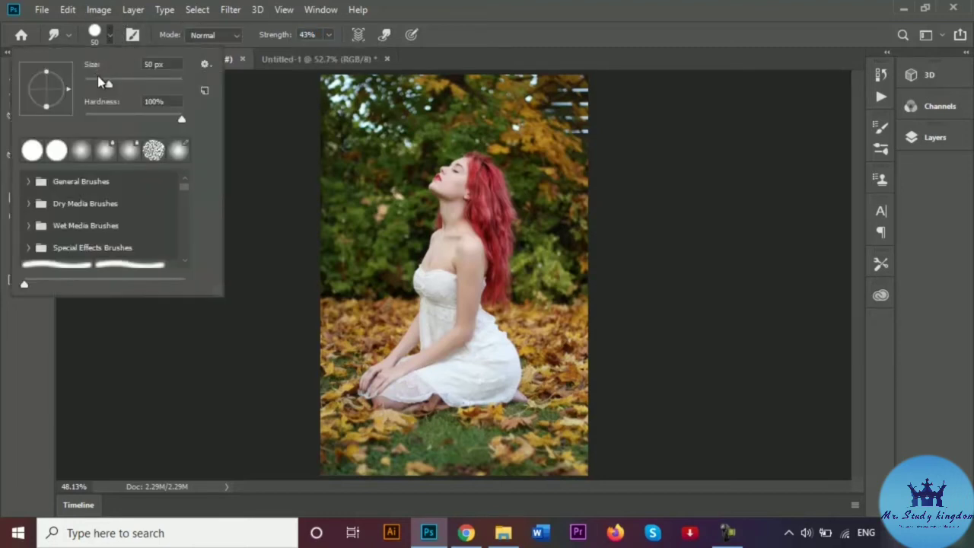
{"action": "left_click_drag", "start_coordinate": [107, 87], "coordinate": [97, 85]}
{"action": "left_click", "coordinate": [261, 147]}
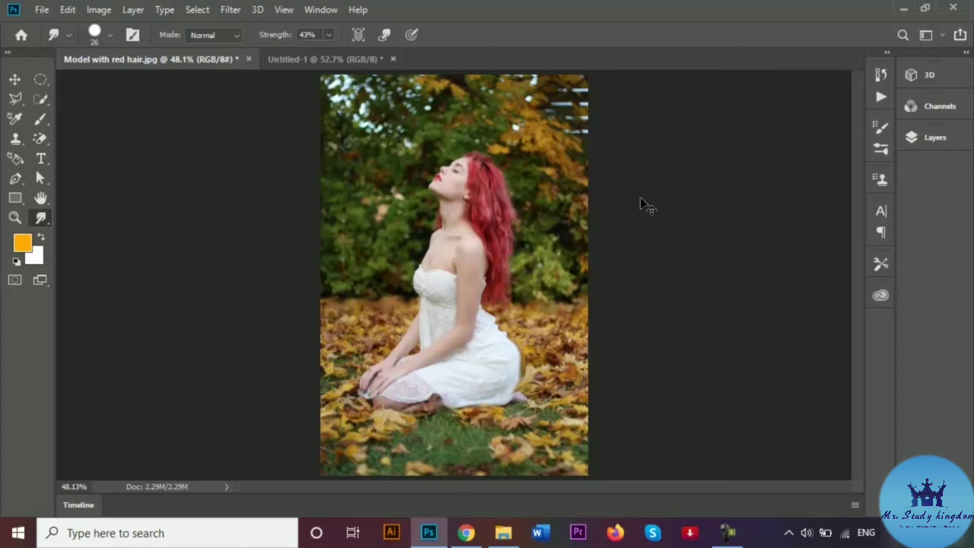
Smudge the model's red hair with long strokes from the crown down to the tips.
{"action": "key", "text": "ctrl+plus"}
{"action": "key", "text": "ctrl+plus"}
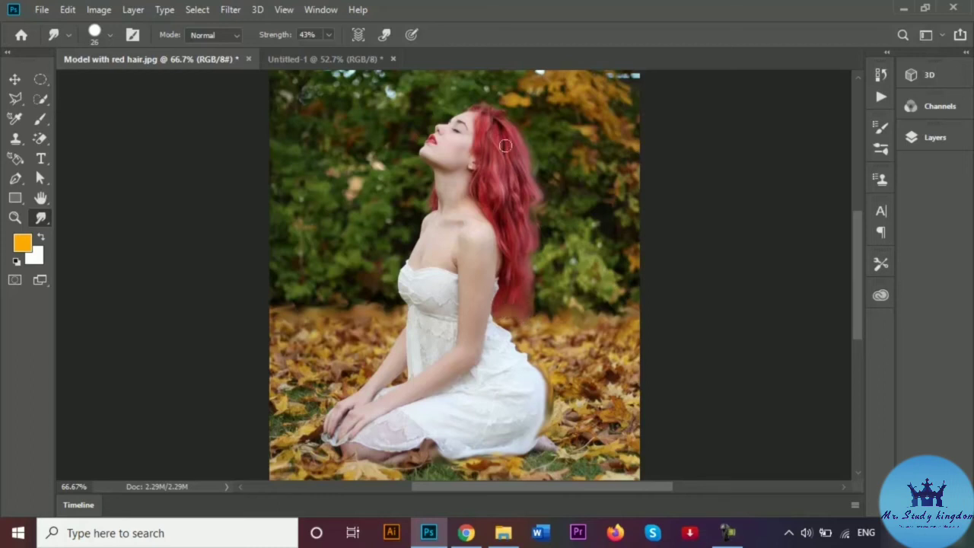
{"action": "mouse_move", "coordinate": [495, 132]}
{"action": "left_mouse_down"}
{"action": "mouse_move", "coordinate": [506, 169]}
{"action": "mouse_move", "coordinate": [498, 203]}
{"action": "mouse_move", "coordinate": [519, 271]}
{"action": "left_mouse_up"}
{"action": "left_click_drag", "start_coordinate": [493, 143], "coordinate": [527, 276]}
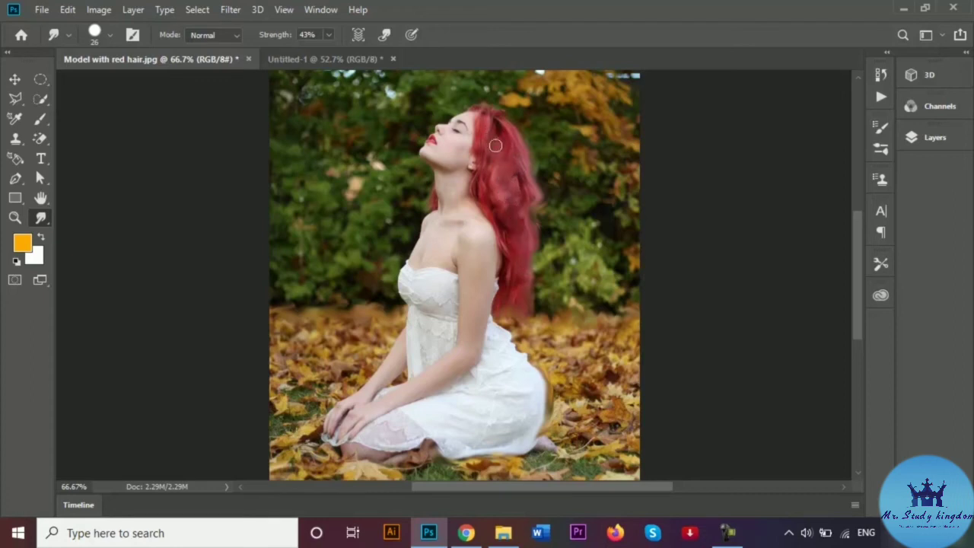
{"action": "mouse_move", "coordinate": [496, 146]}
{"action": "left_mouse_down"}
{"action": "mouse_move", "coordinate": [501, 139]}
{"action": "mouse_move", "coordinate": [520, 194]}
{"action": "mouse_move", "coordinate": [496, 190]}
{"action": "mouse_move", "coordinate": [518, 258]}
{"action": "mouse_move", "coordinate": [519, 313]}
{"action": "left_mouse_up"}
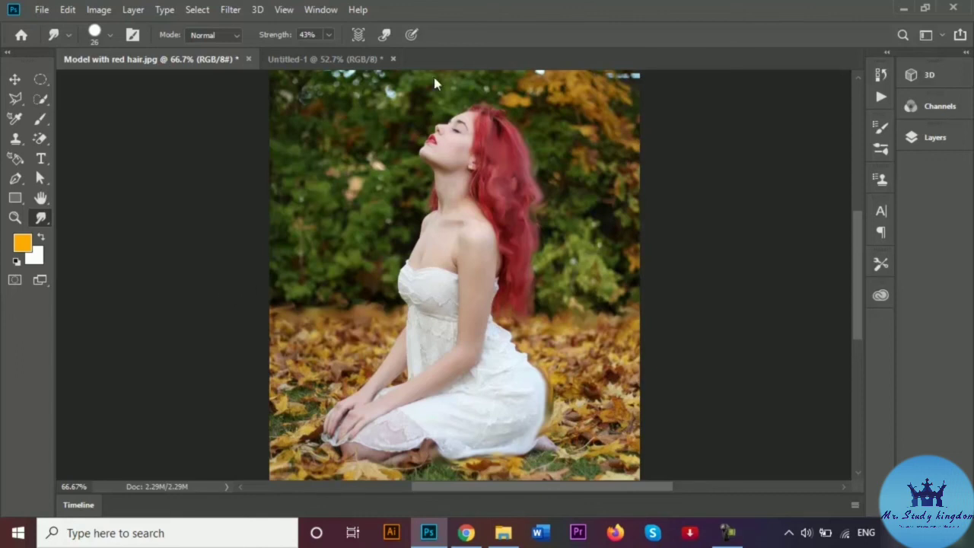
Return to the Untitled-1 document with the red and orange paint patches.
{"action": "left_click", "coordinate": [314, 59]}
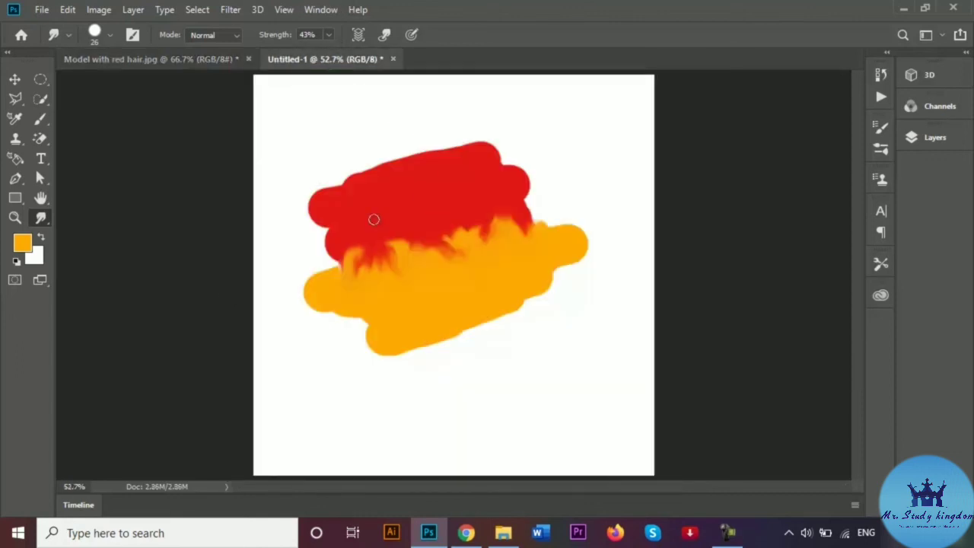